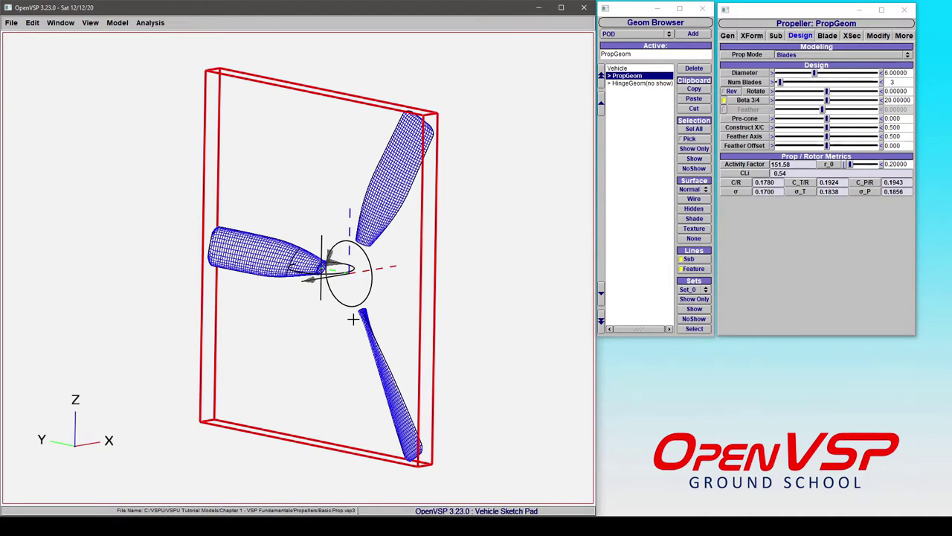
Orbit and zoom in close on the propeller hub and blade roots
double_click(908, 73)
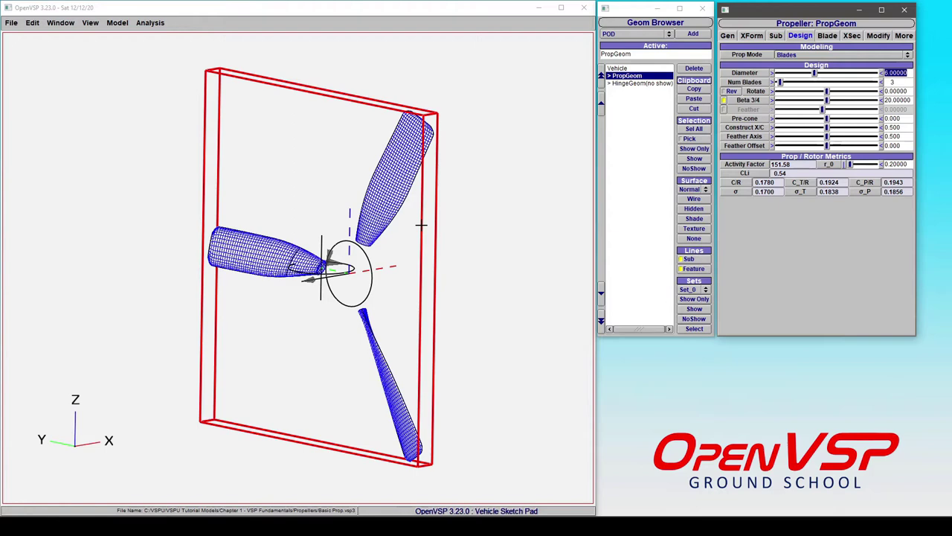
left_click_drag(360, 252, 583, 139)
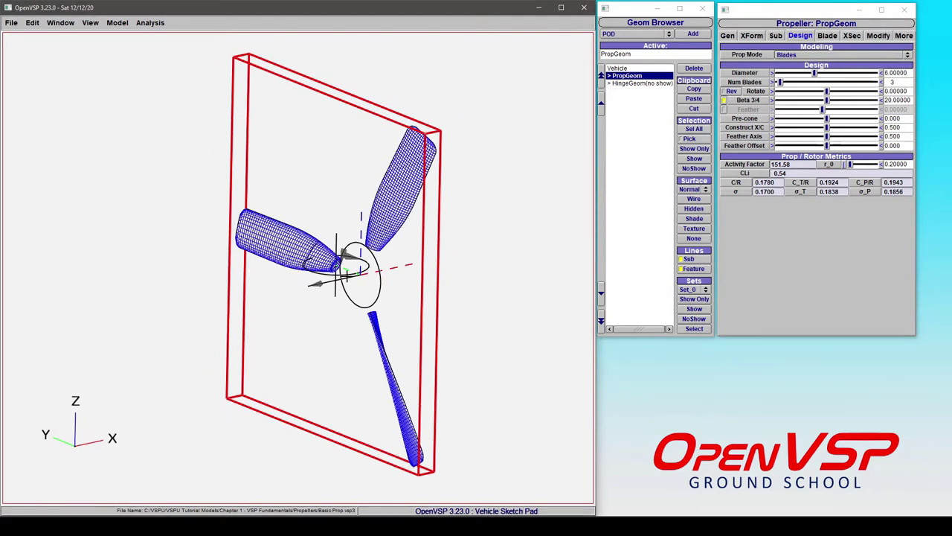
scroll(347, 279, "up", 10)
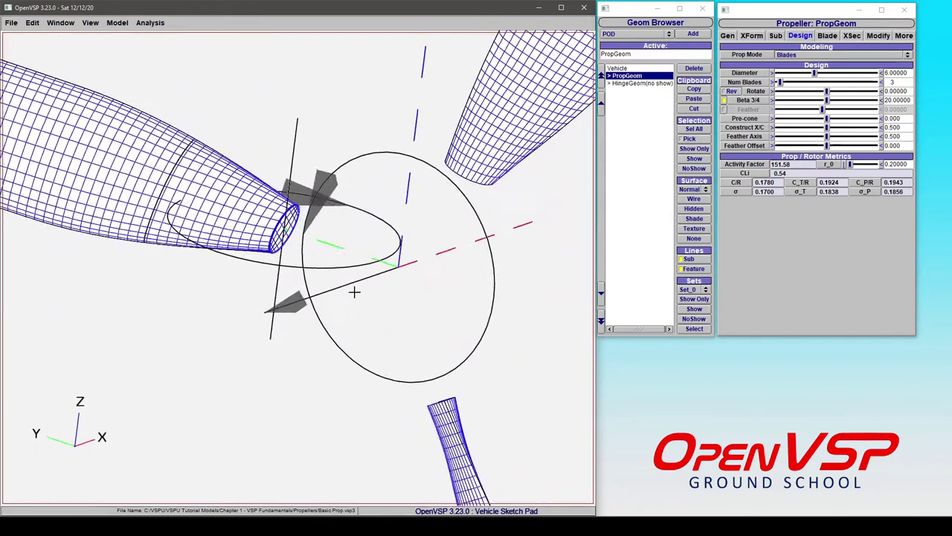
scroll(355, 292, "up", 1)
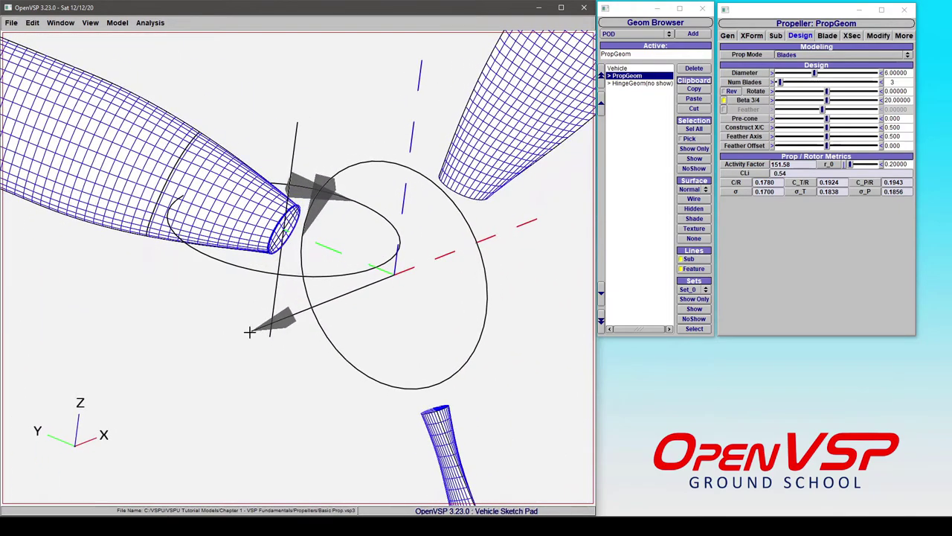
left_click_drag(250, 333, 314, 334)
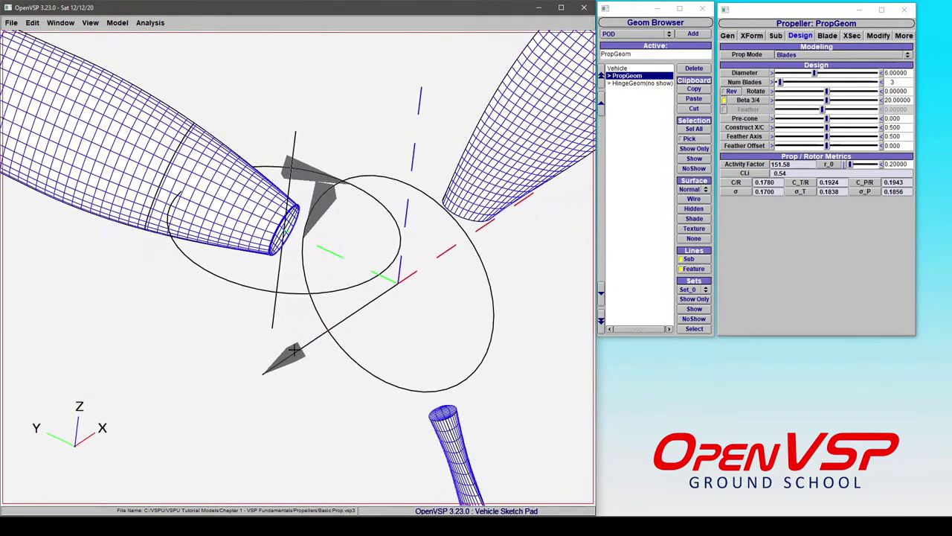
left_click_drag(235, 242, 333, 221)
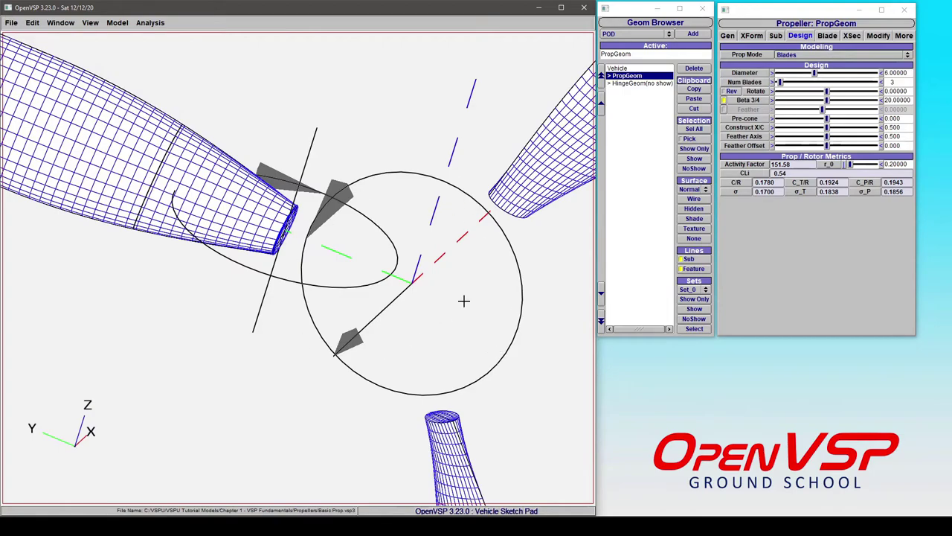
View the hub from the other side and the whole propeller in its bounding box, then select Num Blades
left_click_drag(489, 274, 288, 215)
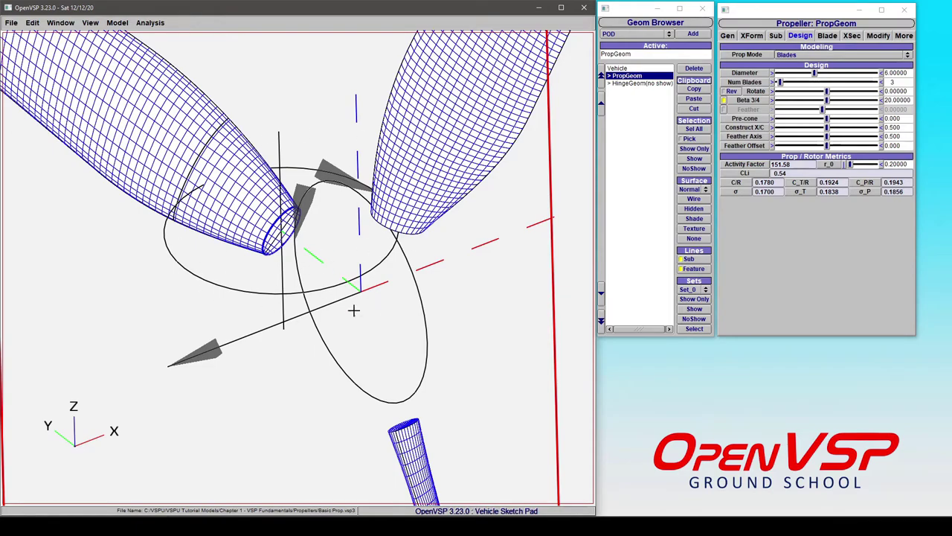
scroll(353, 312, "down", 5)
left_click_drag(259, 258, 315, 291)
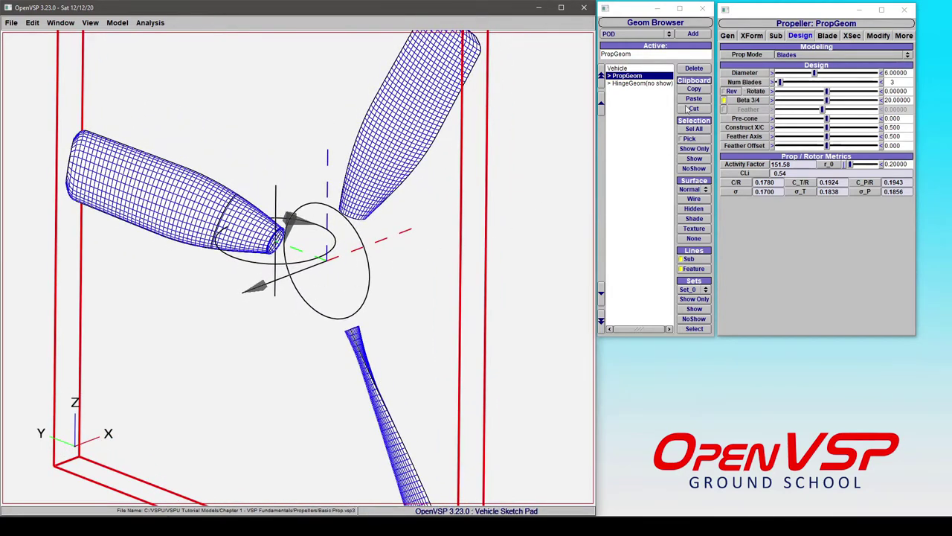
scroll(322, 256, "up", 2)
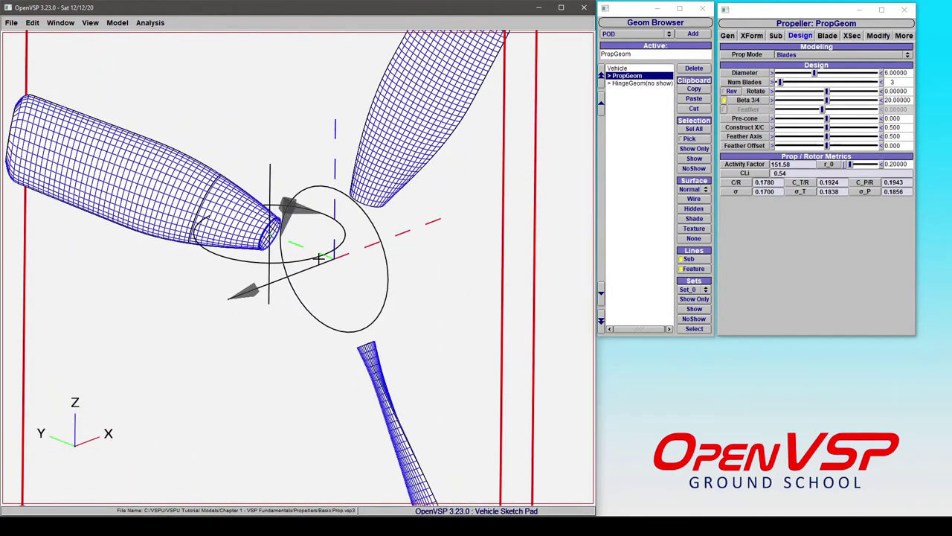
double_click(892, 82)
Commit 5 blades, orbit around the five-blade propeller, then tick Rev to reverse rotation
key("Return")
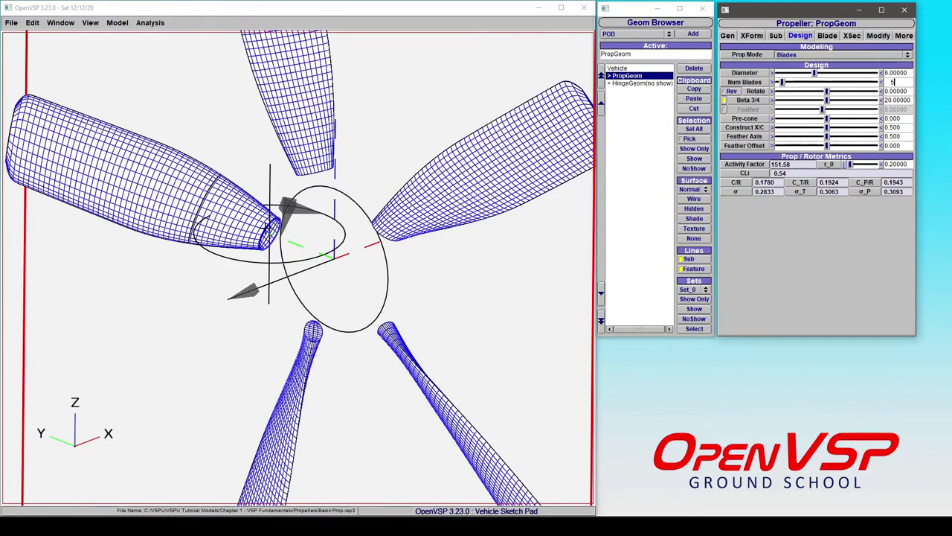
scroll(266, 228, "down", 5)
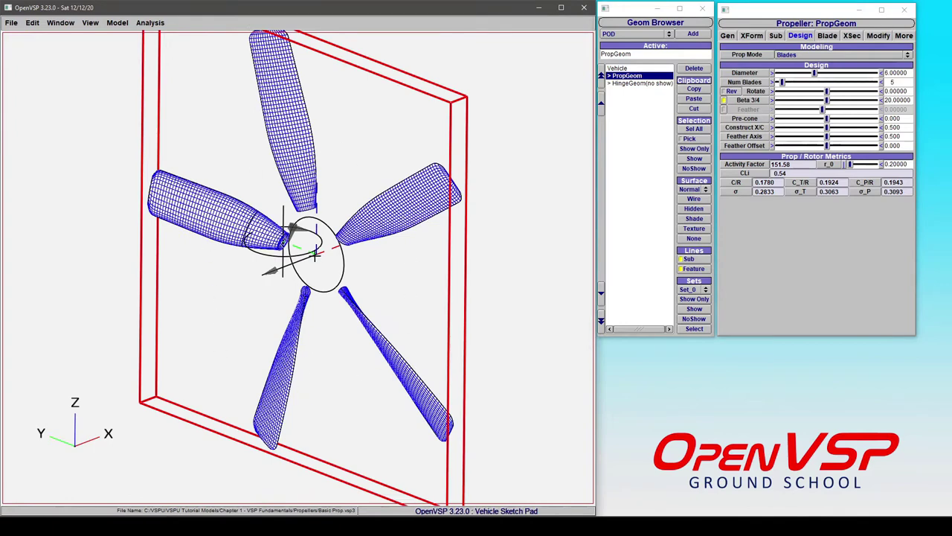
left_click_drag(268, 284, 377, 263)
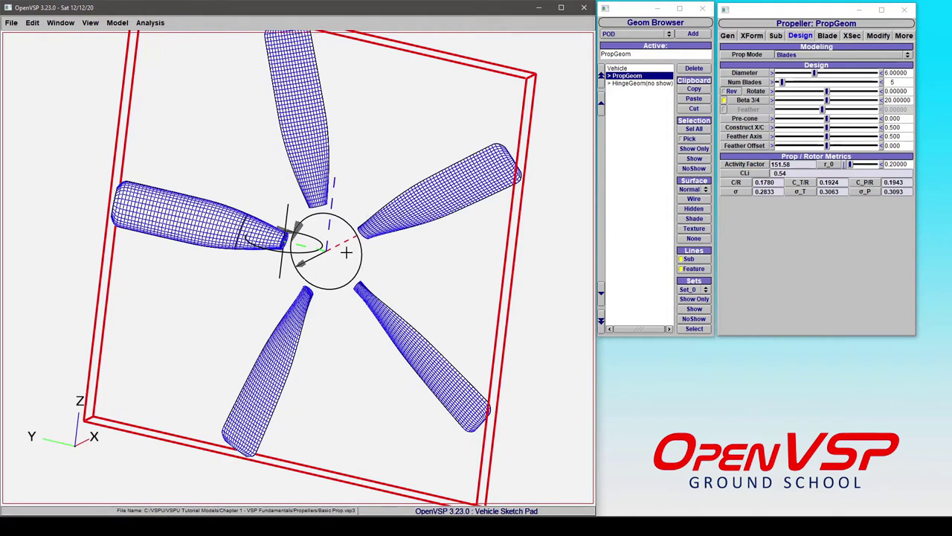
left_click_drag(346, 253, 314, 94)
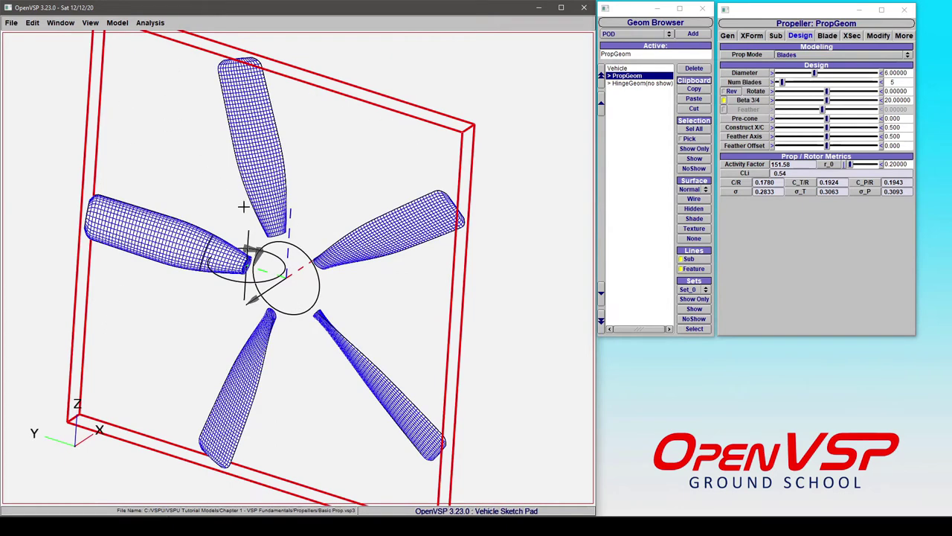
left_click_drag(345, 244, 222, 300)
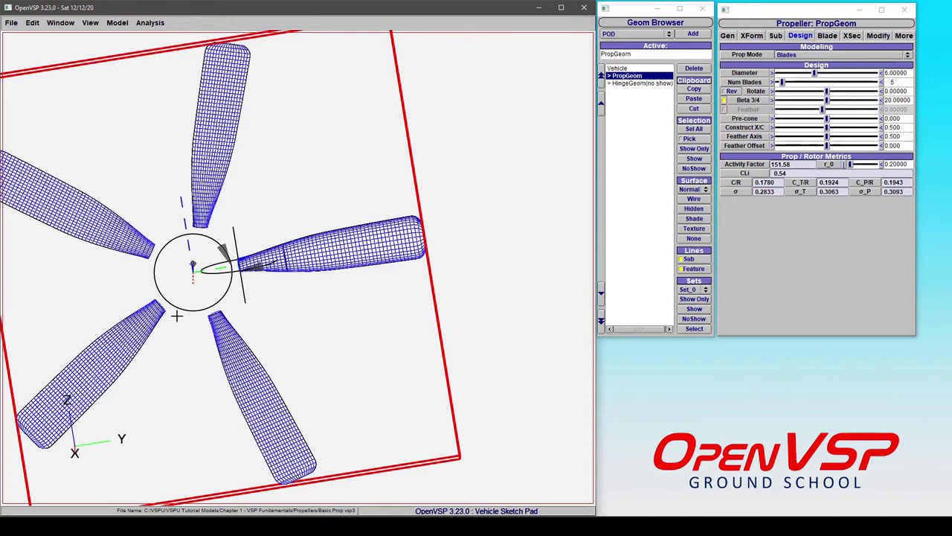
left_click_drag(143, 312, 299, 261)
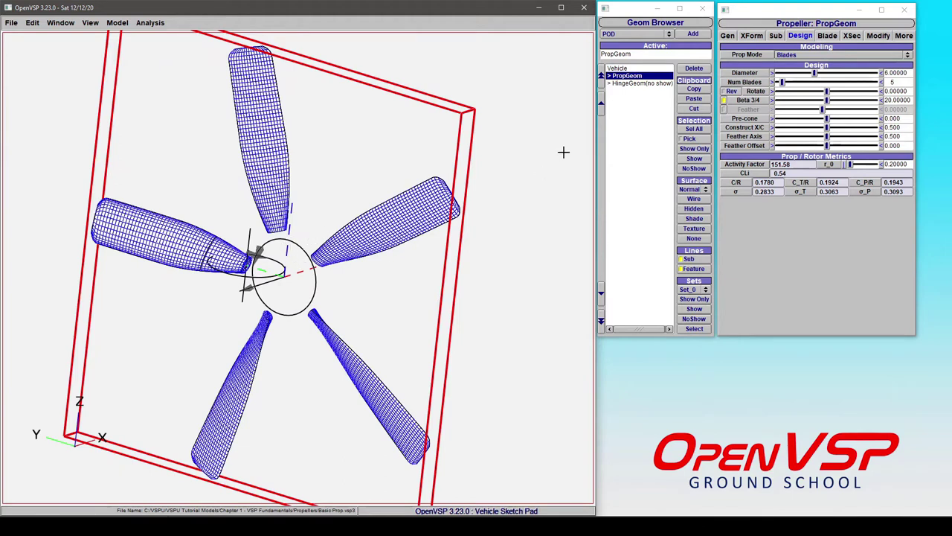
left_click(735, 92)
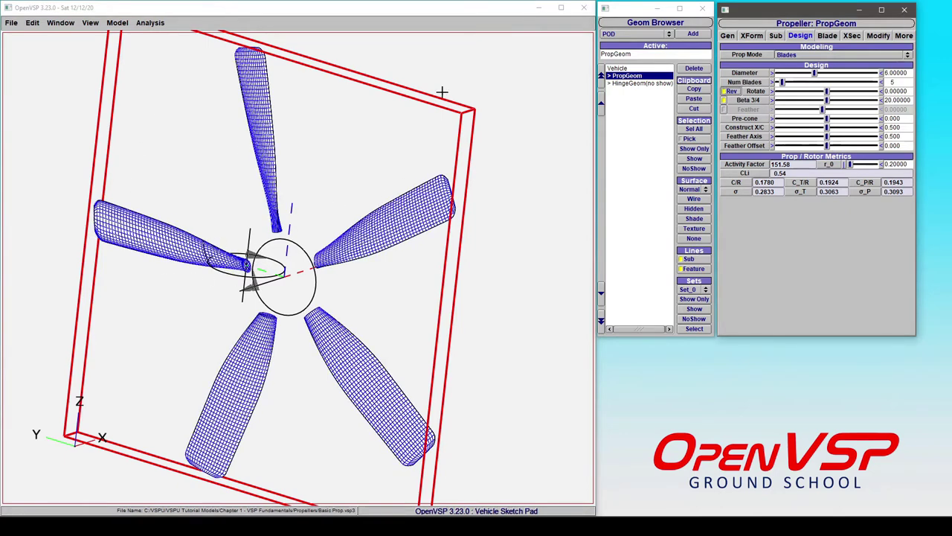
Snap to a side view with F7, then orbit and zoom to a frontal view of the mirrored blades
left_click(237, 211)
key("F7")
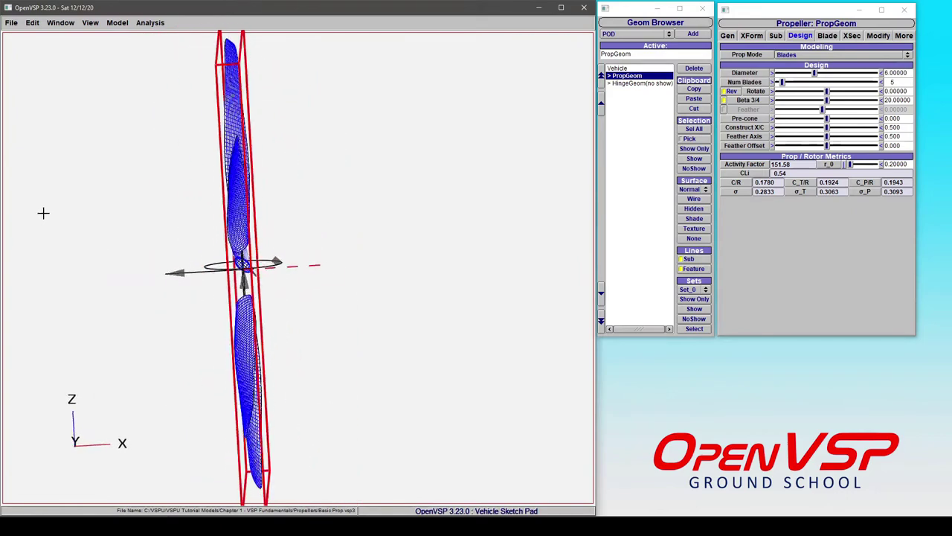
left_click_drag(205, 221, 246, 259)
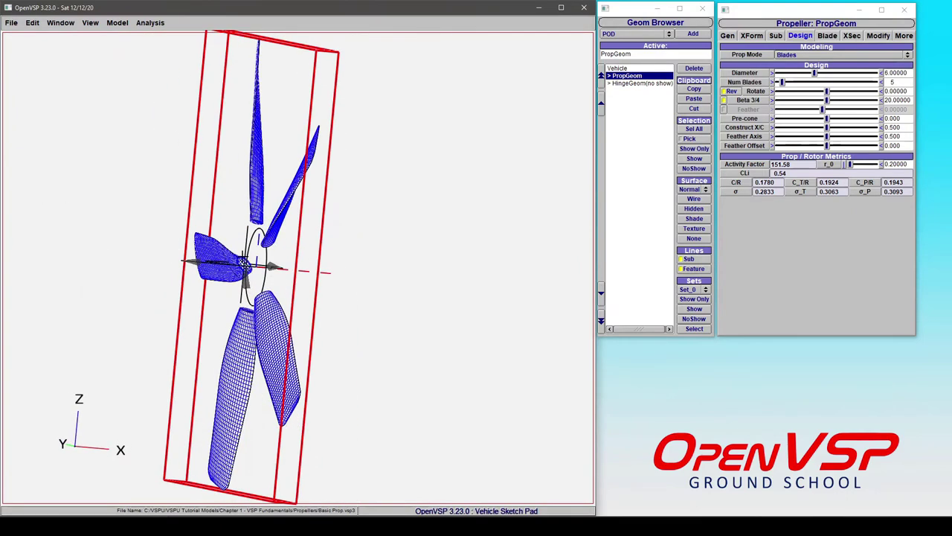
left_click_drag(235, 213, 227, 204)
left_click_drag(291, 190, 337, 251)
scroll(253, 248, "up", 3)
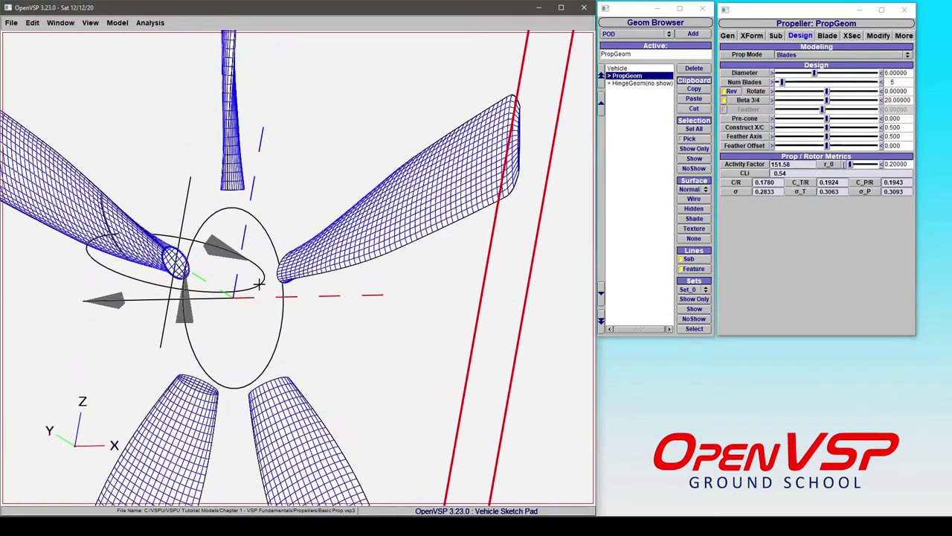
scroll(298, 288, "up", 2)
scroll(316, 292, "down", 3)
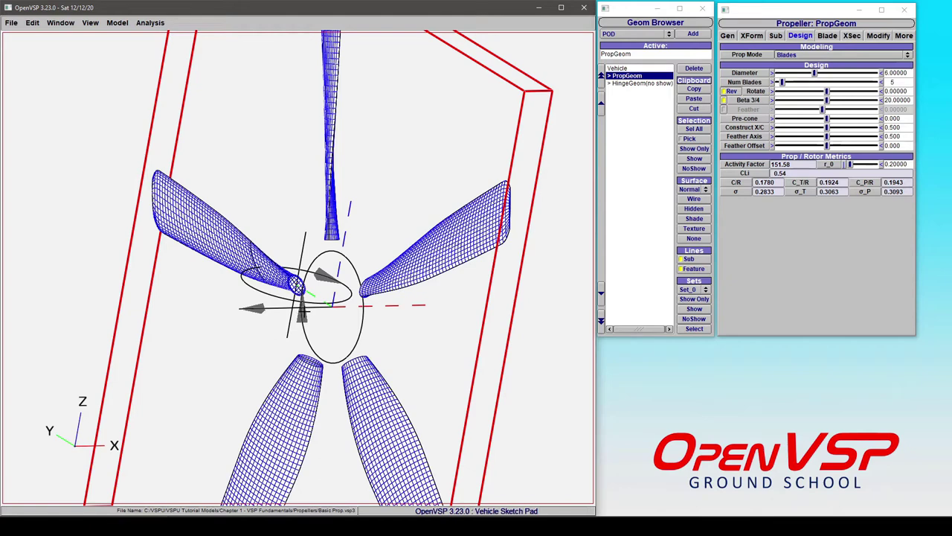
left_click(903, 90)
Set the Rotate angle to 15 degrees and view the turned blades
double_click(905, 91)
type("15")
key("Return")
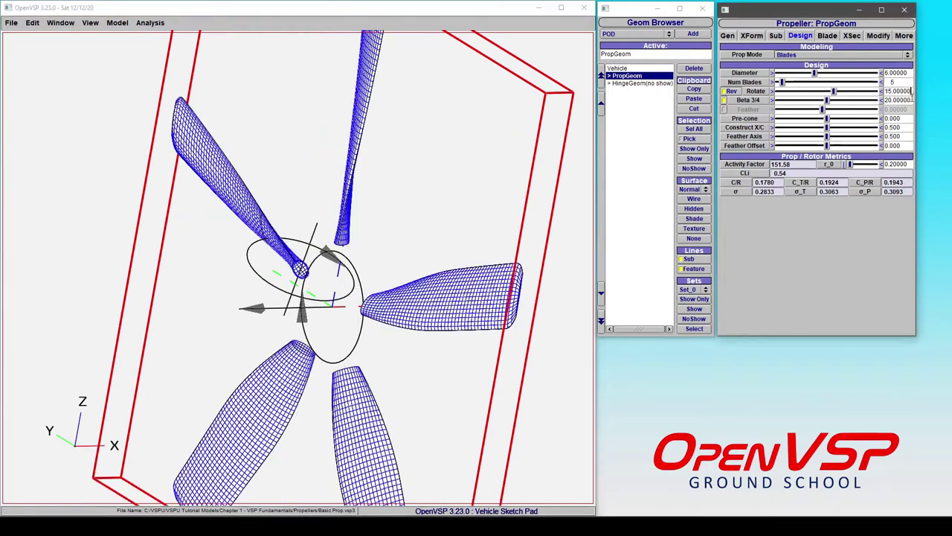
left_click_drag(266, 346, 362, 332)
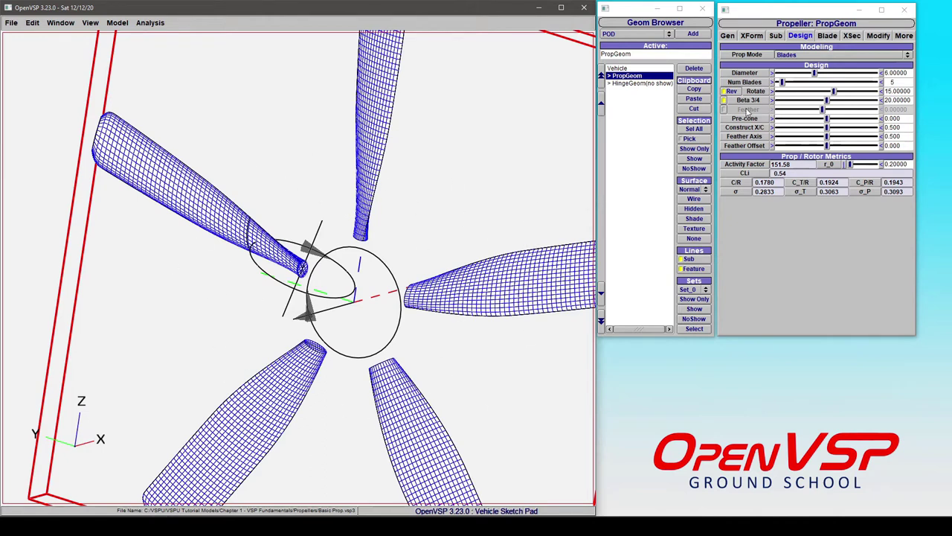
Untick Rev to restore normal rotation and view the propeller from near side-on
left_click(732, 91)
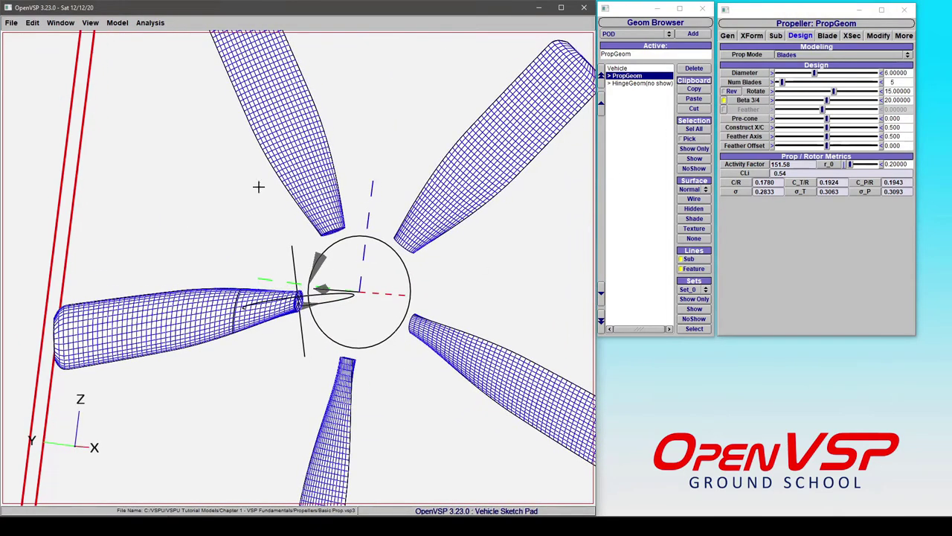
left_click_drag(512, 277, 447, 245)
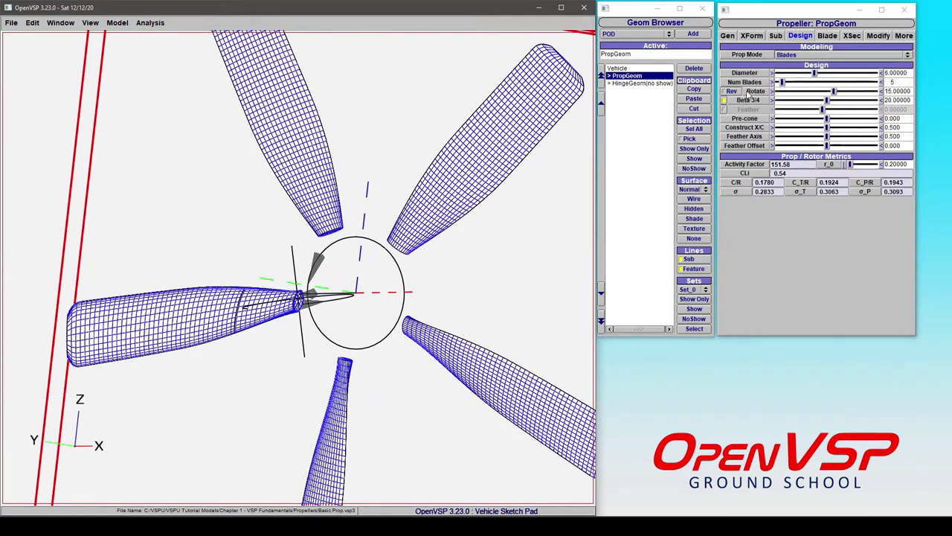
right_click_drag(329, 253, 360, 238)
left_click_drag(360, 238, 339, 253)
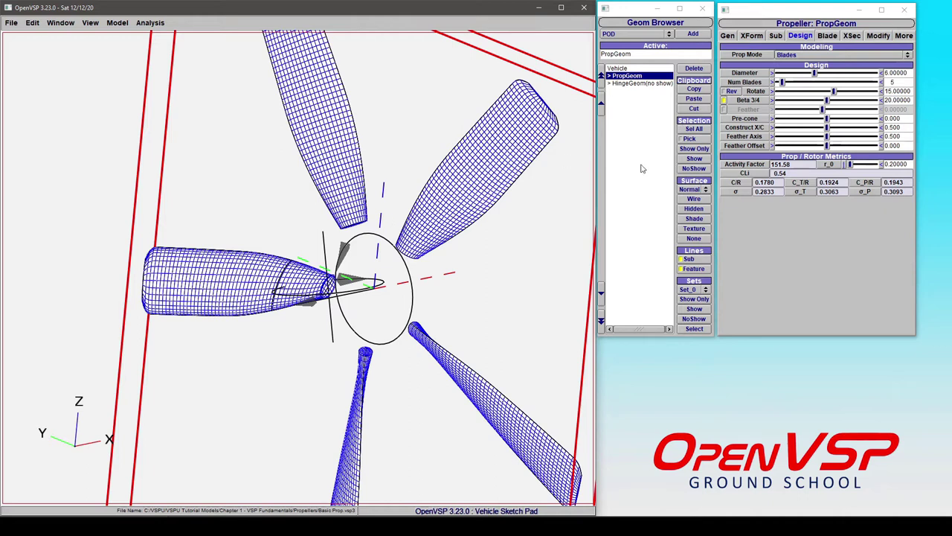
Set Rotate back to 0 and orbit the view to check the blades edge-on and obliquely
left_click(900, 91)
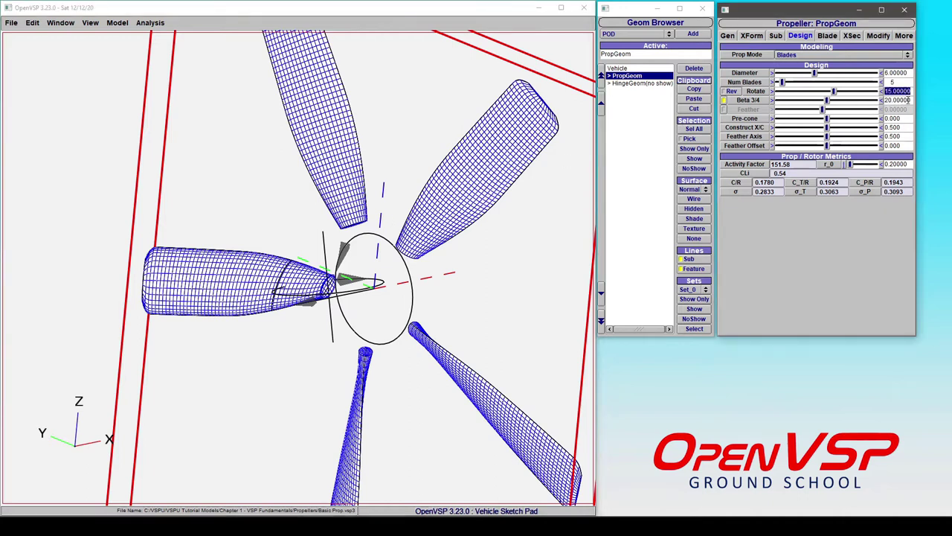
type("0")
key("Return")
left_click_drag(341, 277, 247, 227)
scroll(333, 294, "up", 5)
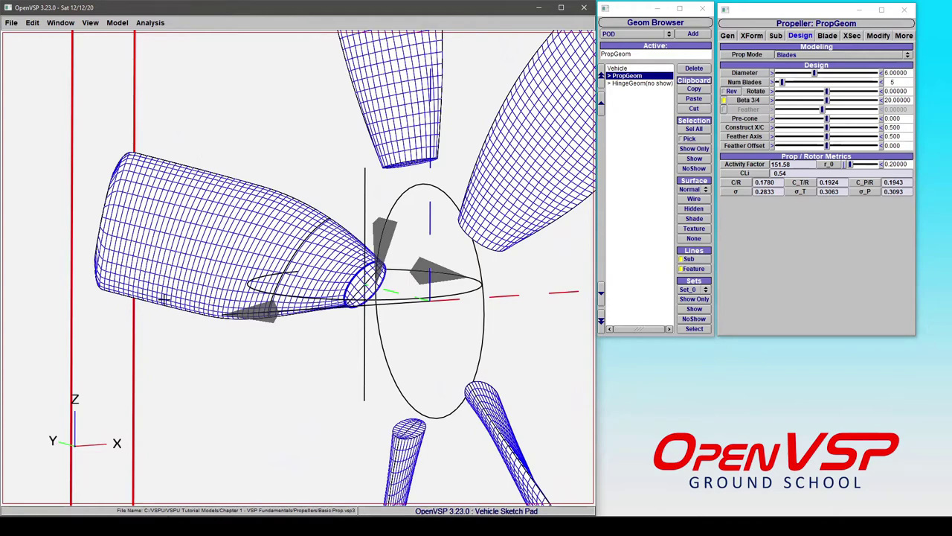
left_click_drag(357, 282, 259, 253)
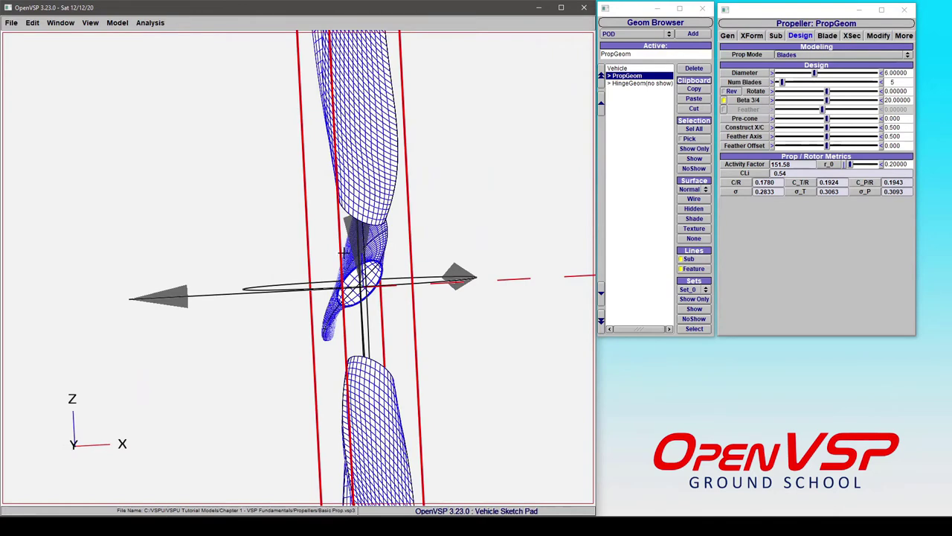
left_click_drag(331, 372, 402, 298)
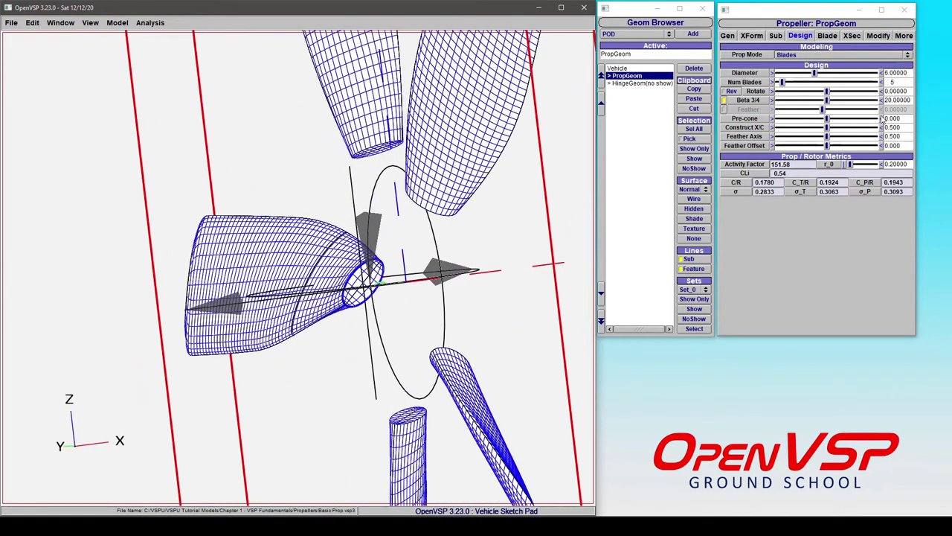
double_click(897, 99)
type("0")
key("Return")
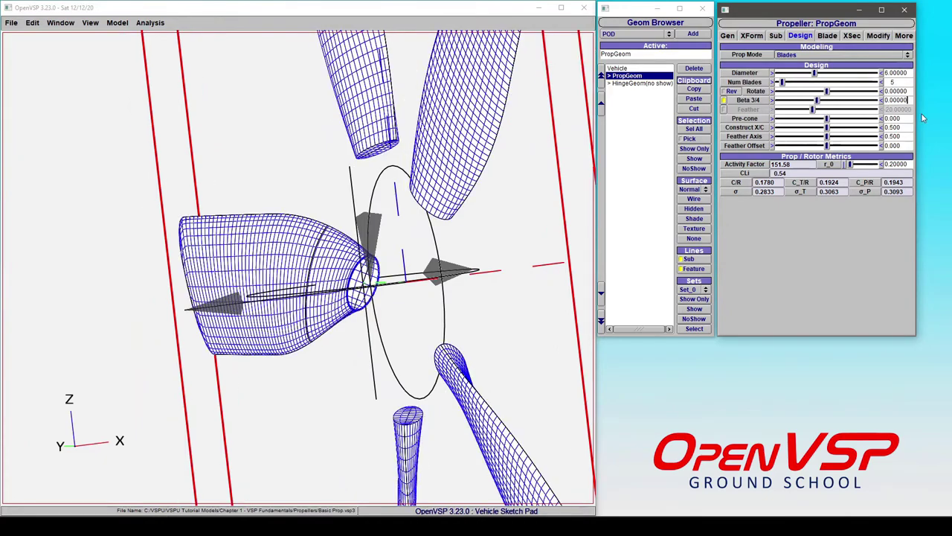
left_click_drag(584, 231, 429, 262)
left_click_drag(429, 266, 233, 228)
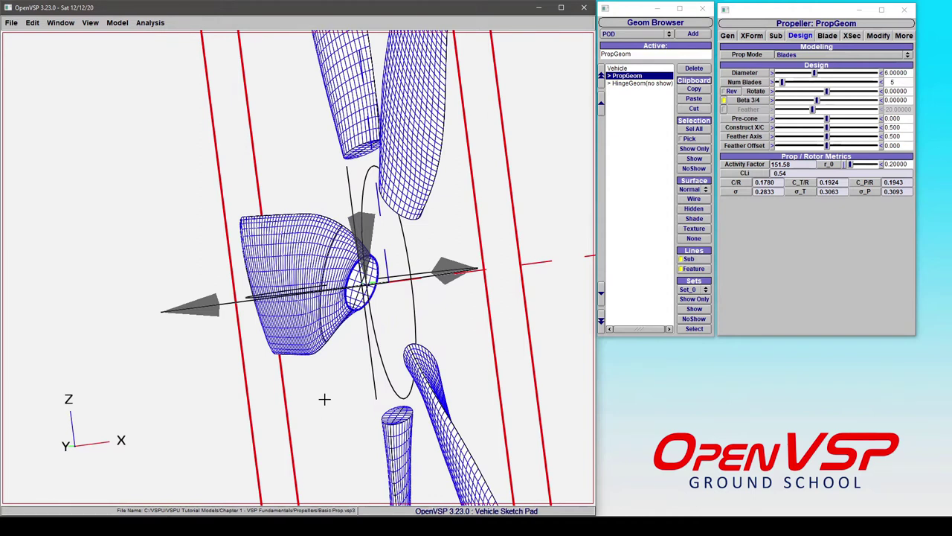
double_click(907, 99)
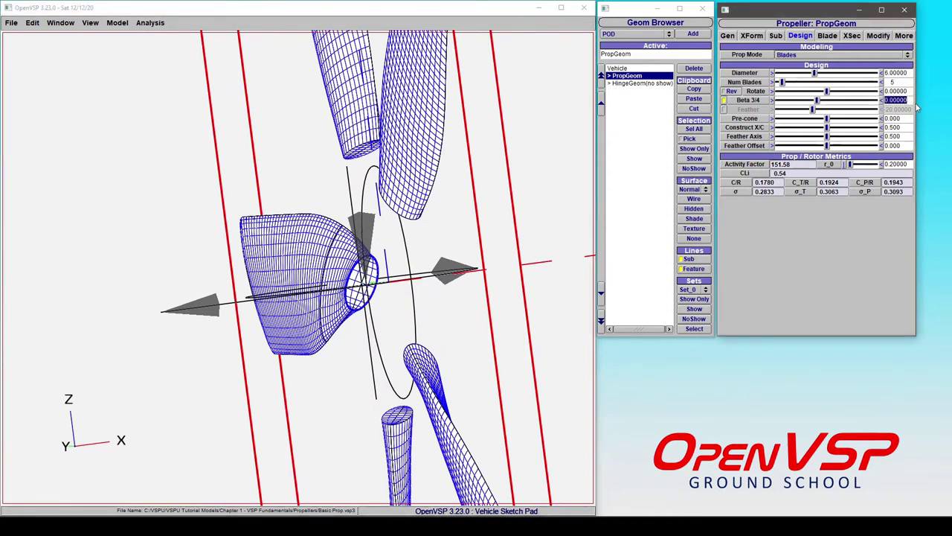
type("20")
key("Return")
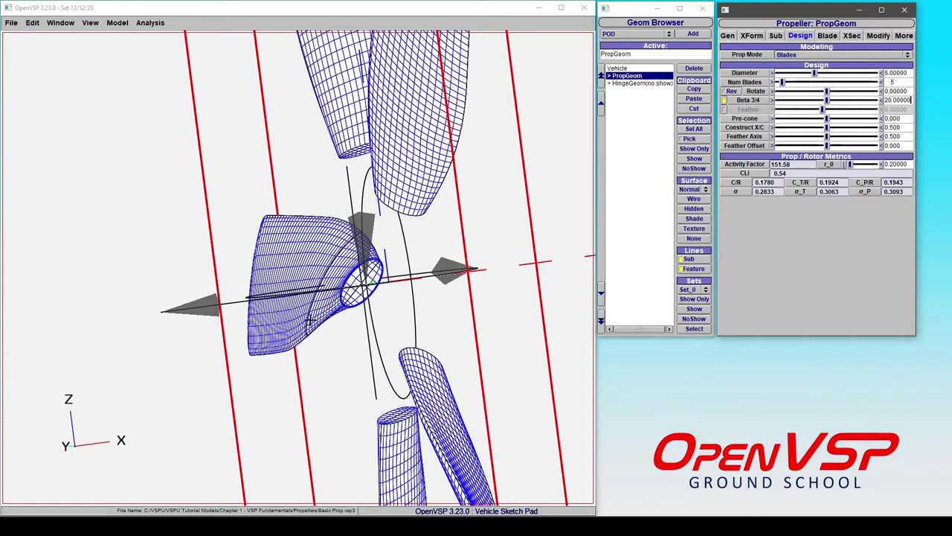
left_click_drag(311, 321, 345, 288)
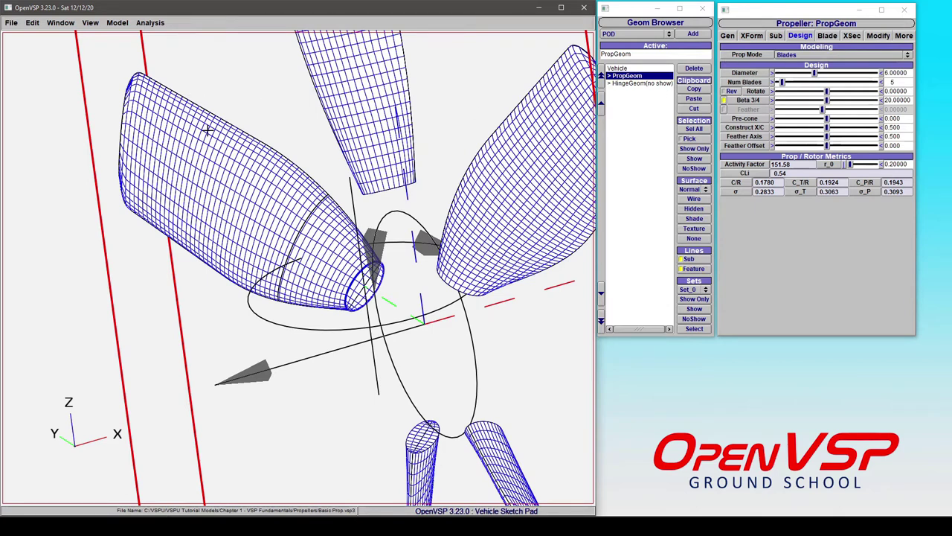
On the Blade tab, drag the middle Twist control point lower and inboard
left_click(836, 37)
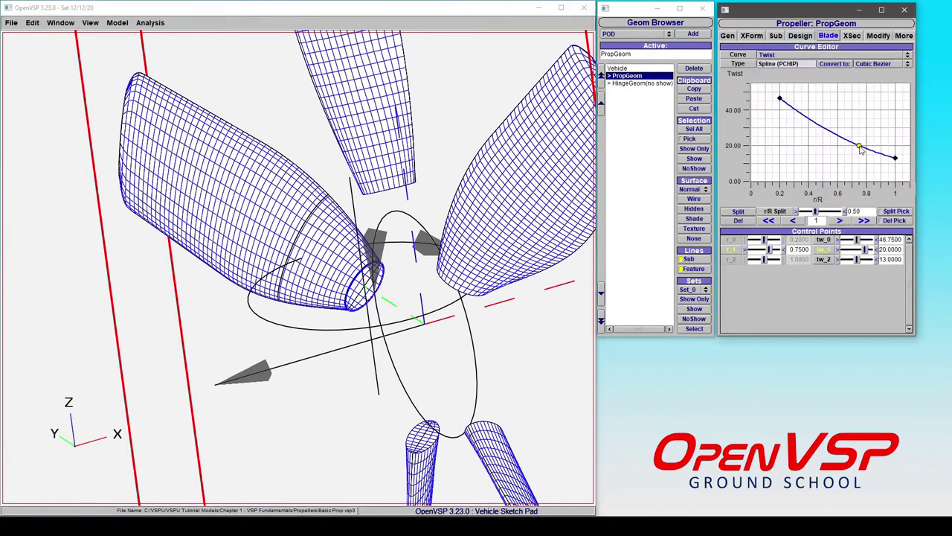
left_click_drag(859, 146, 825, 154)
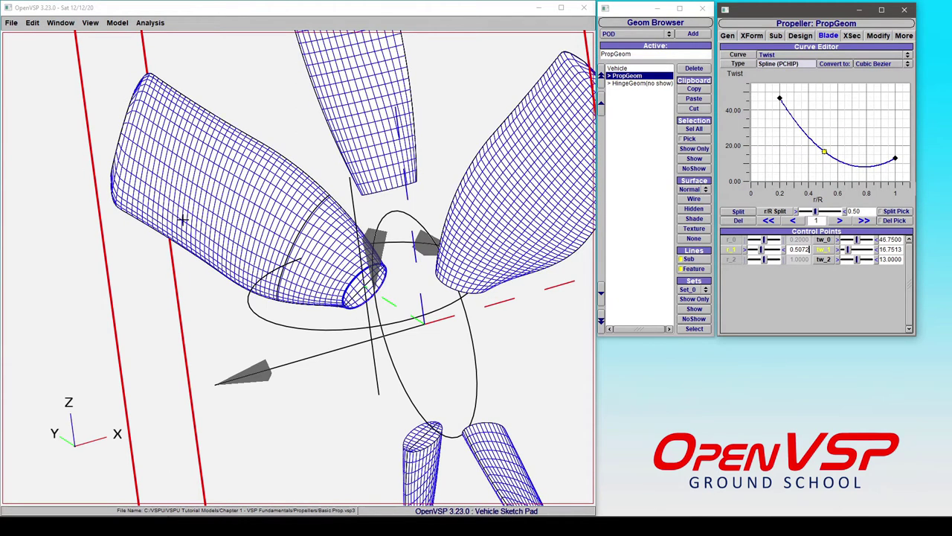
left_click(808, 37)
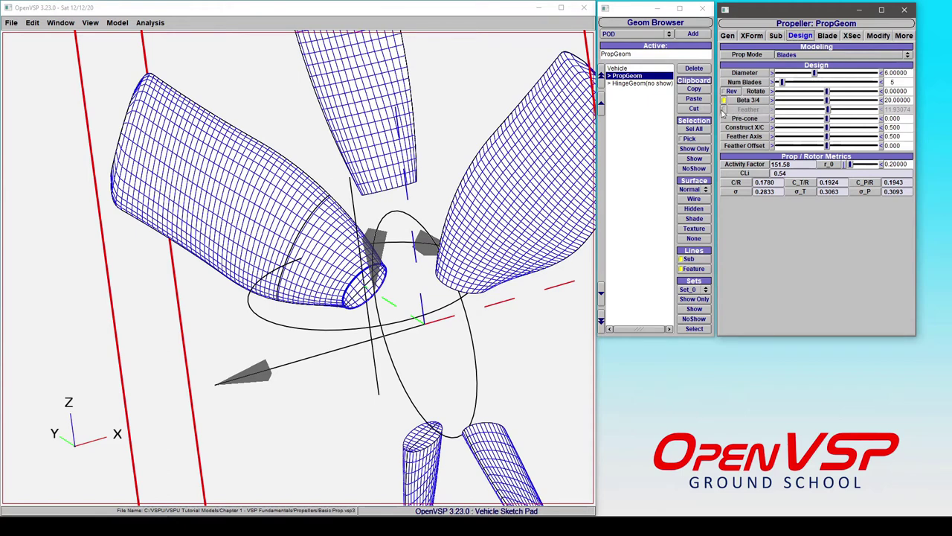
Switch pitch control to Feather with a value of 0, then orbit to inspect
left_click(723, 109)
double_click(900, 109)
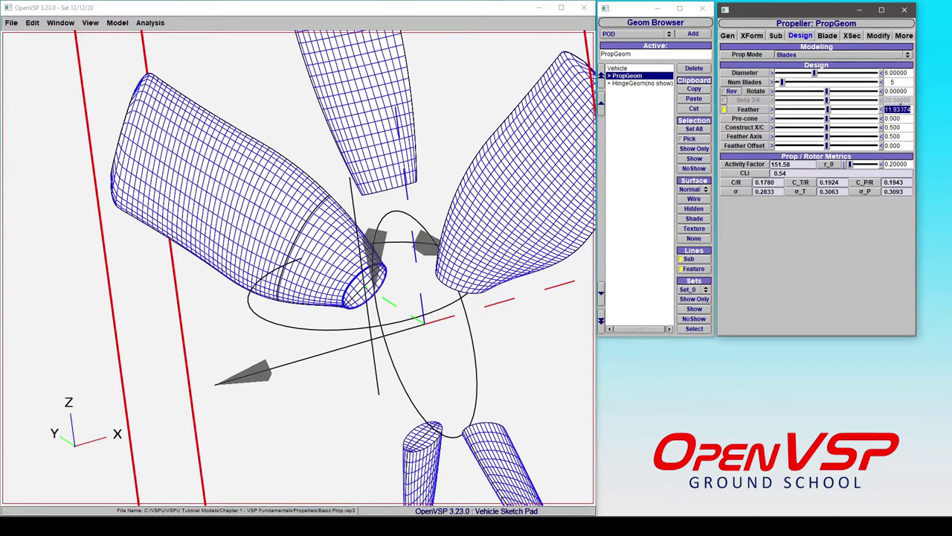
type("0")
key("Return")
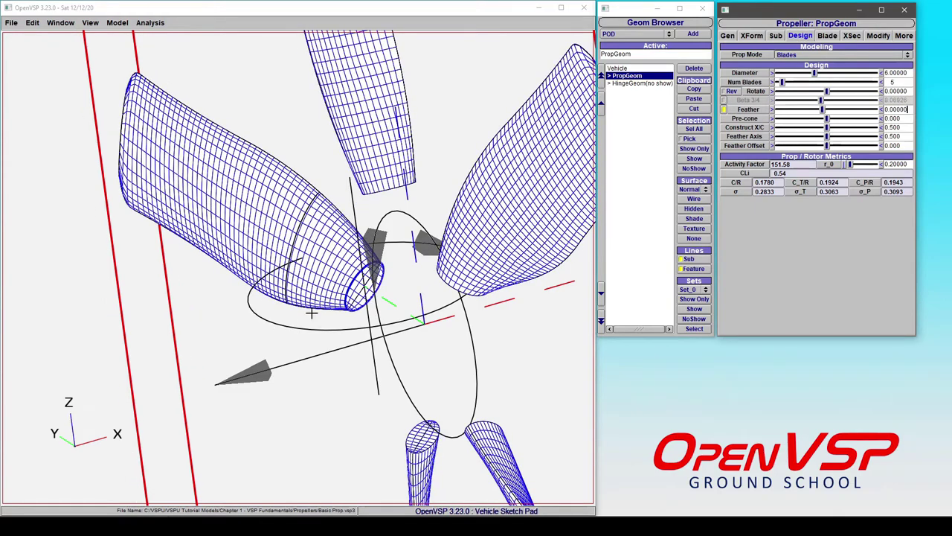
left_click_drag(311, 313, 262, 254)
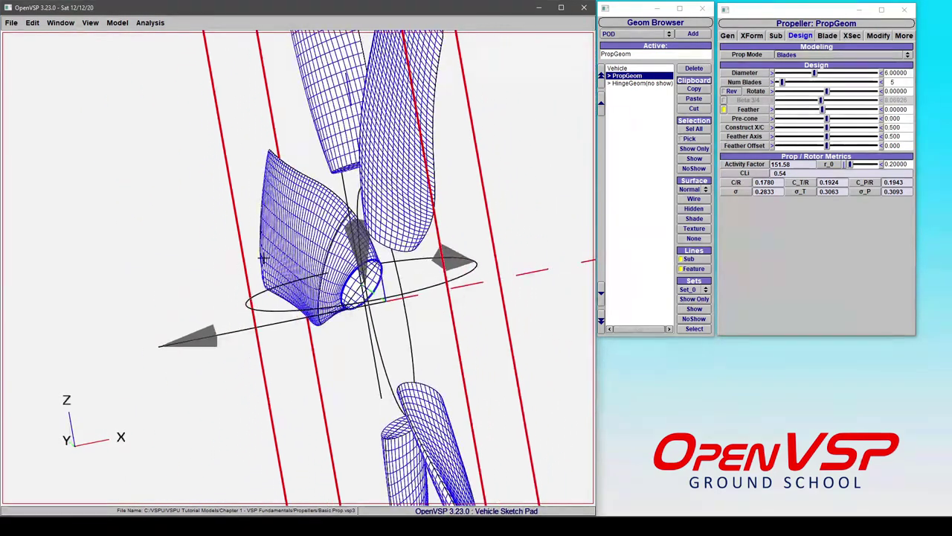
left_click(828, 36)
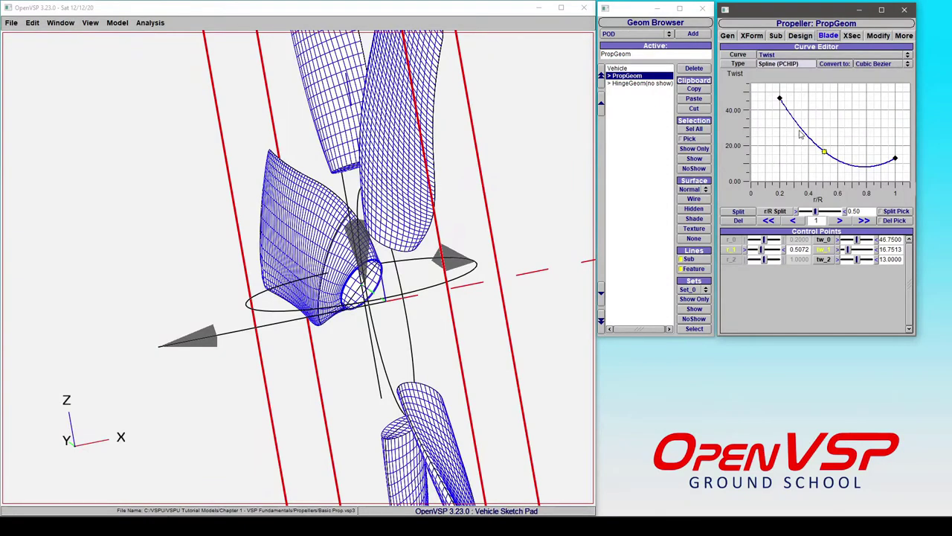
Set the root twist tw_0 to 0
left_click_drag(366, 292, 384, 200)
left_click_drag(341, 264, 363, 270)
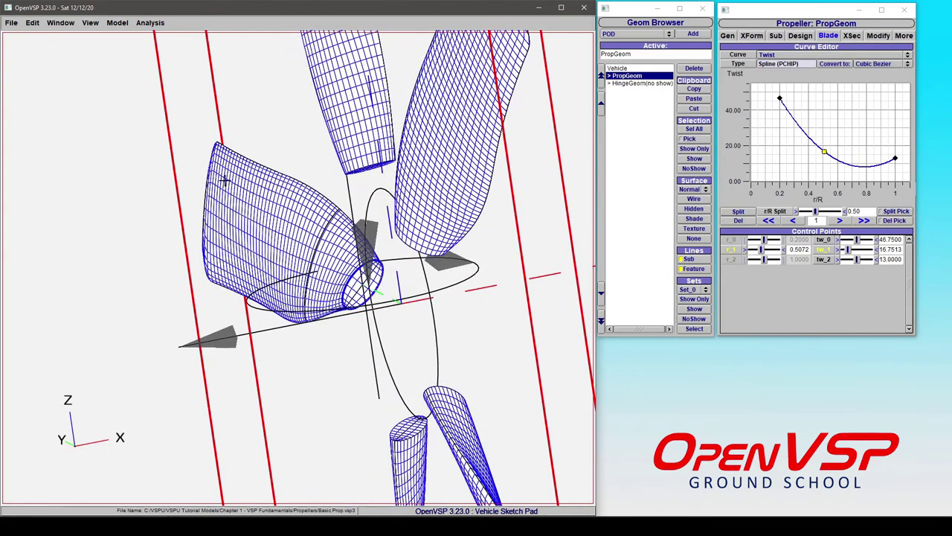
double_click(890, 240)
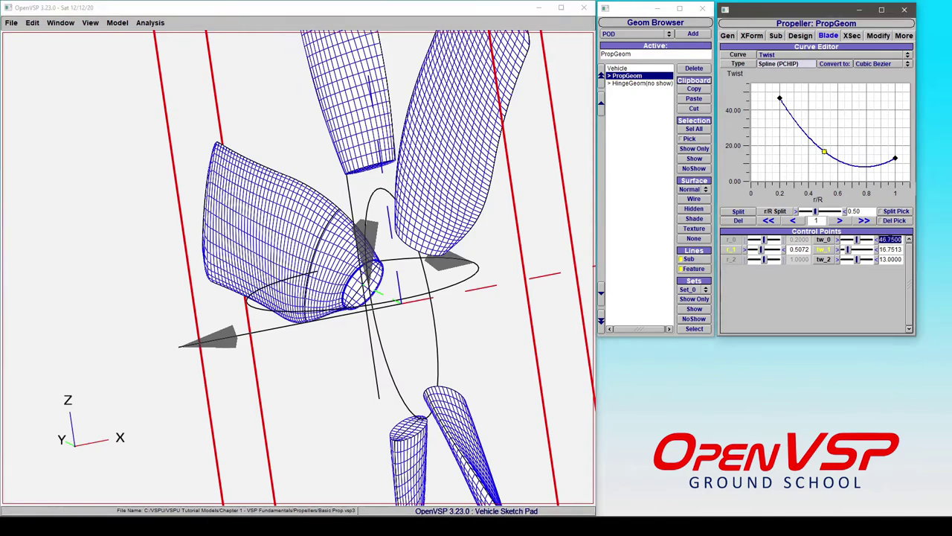
type("0")
key("Return")
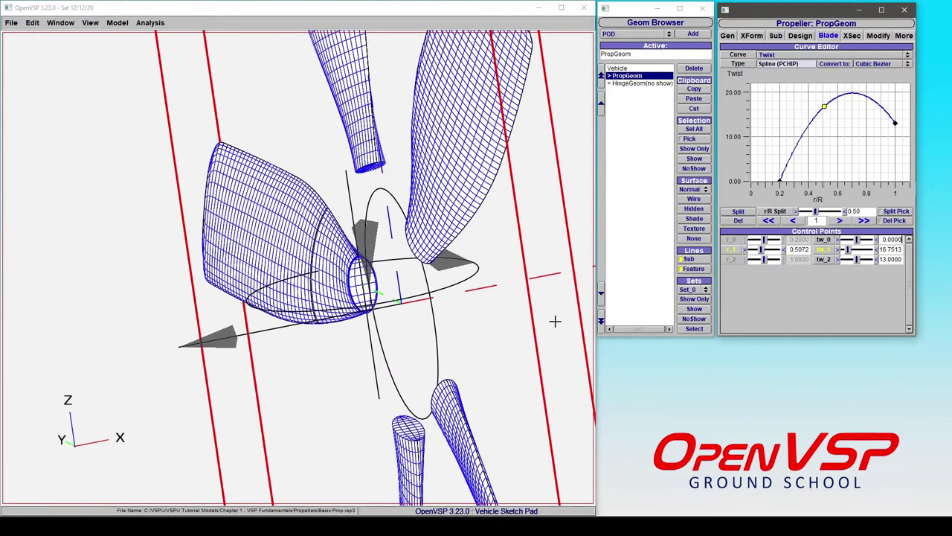
Drag the mid-span twist point down to about 9.49 degrees at r/R 0.4146
left_click(359, 279)
scroll(359, 279, "up", 5)
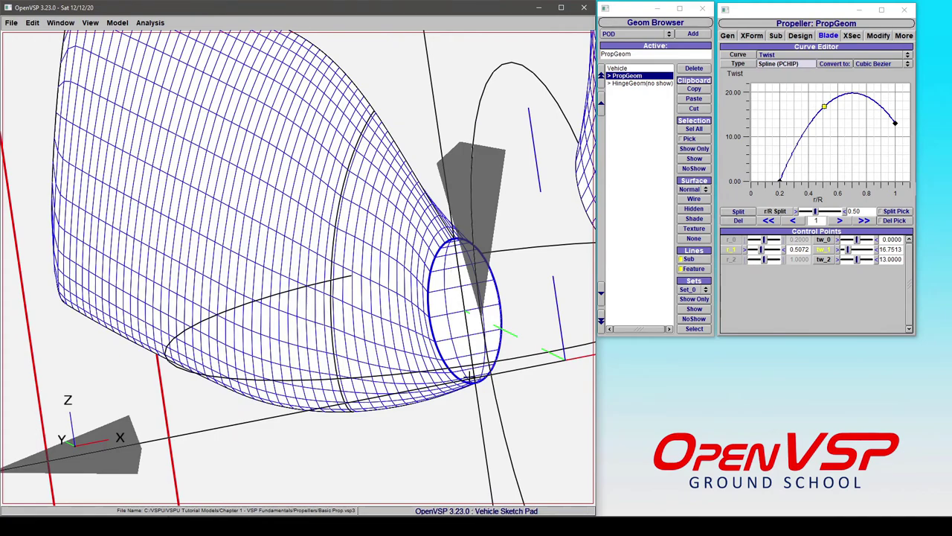
scroll(461, 304, "down", 5)
left_click_drag(414, 291, 407, 288)
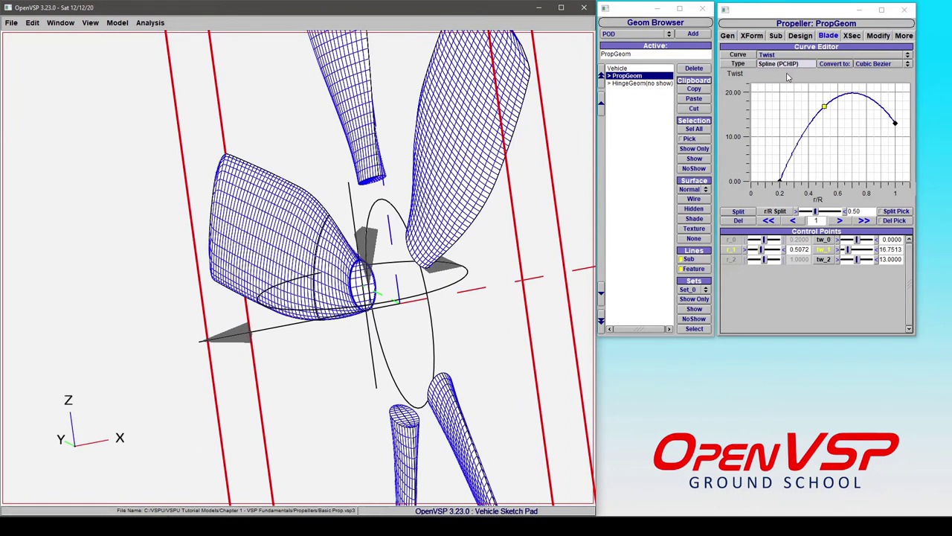
left_click_drag(824, 106, 811, 140)
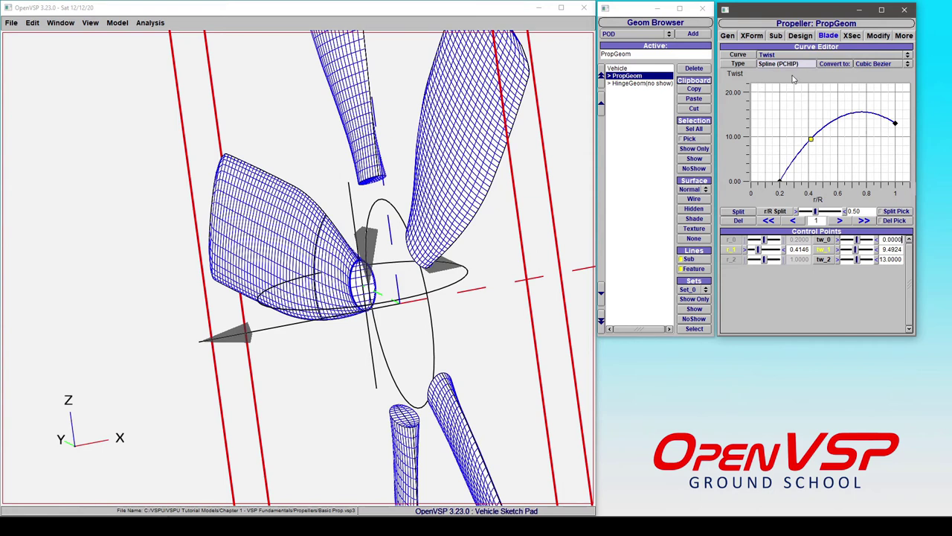
left_click(799, 35)
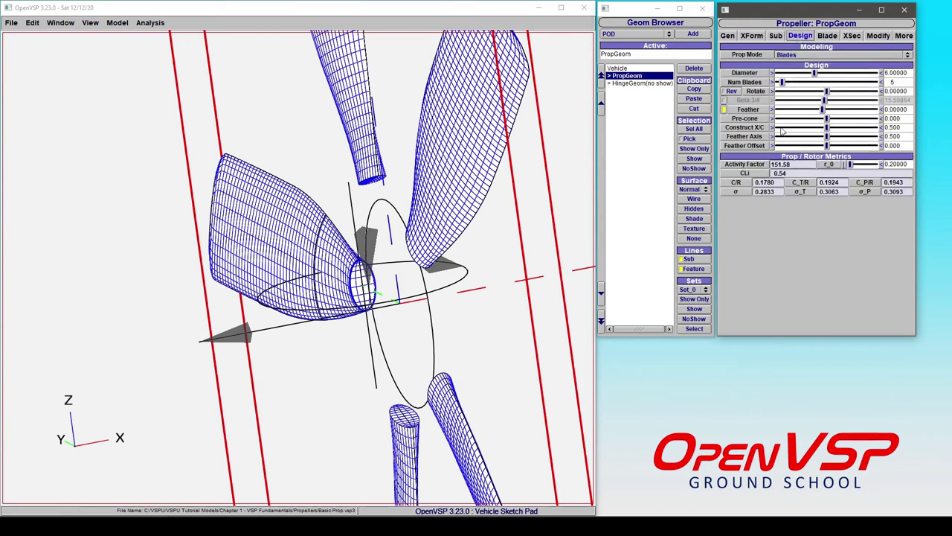